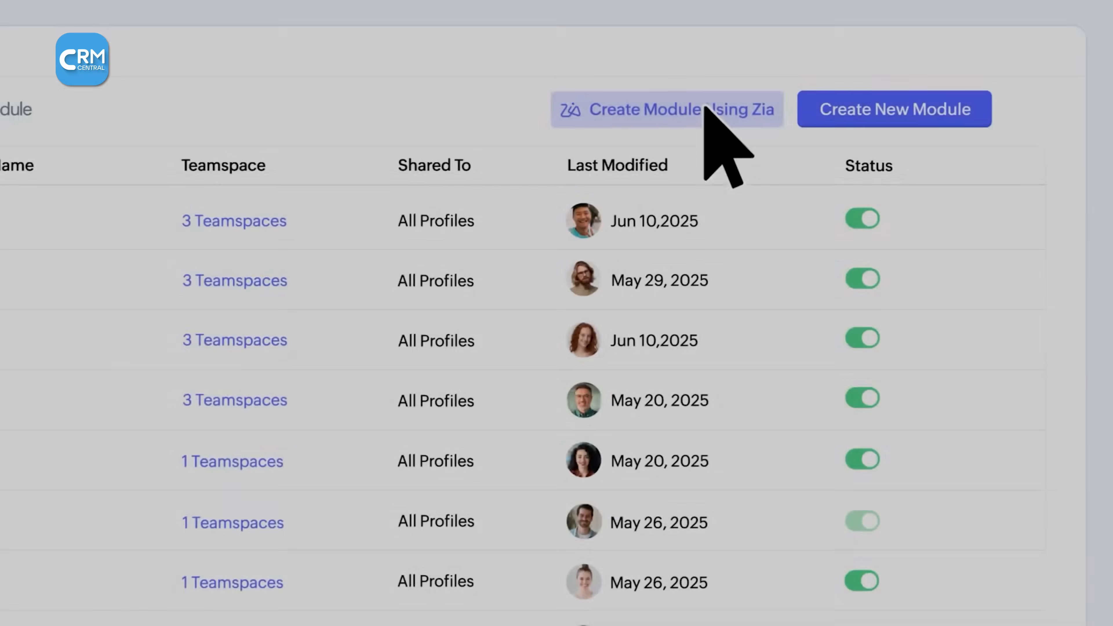
- Generate a Team module with Zia from the description "Create Contracts module where I can upload contracts and associate them to Deals"
{"action": "left_click", "coordinate": [705, 112]}
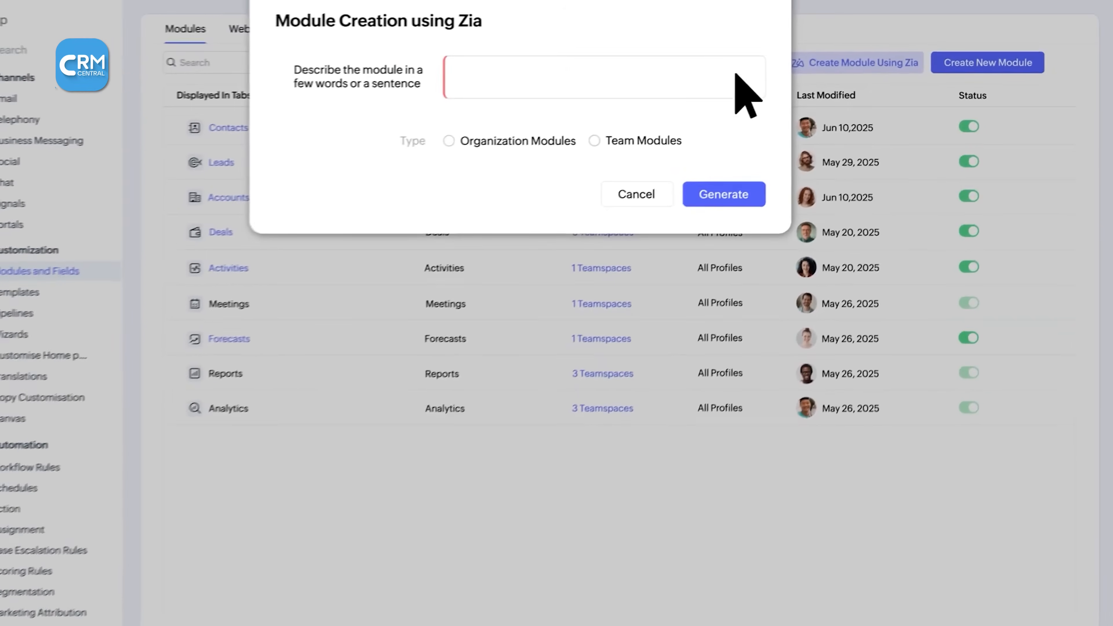
{"action": "type", "text": "Create Contracts module where I can upload contracts and associate them to Deals"}
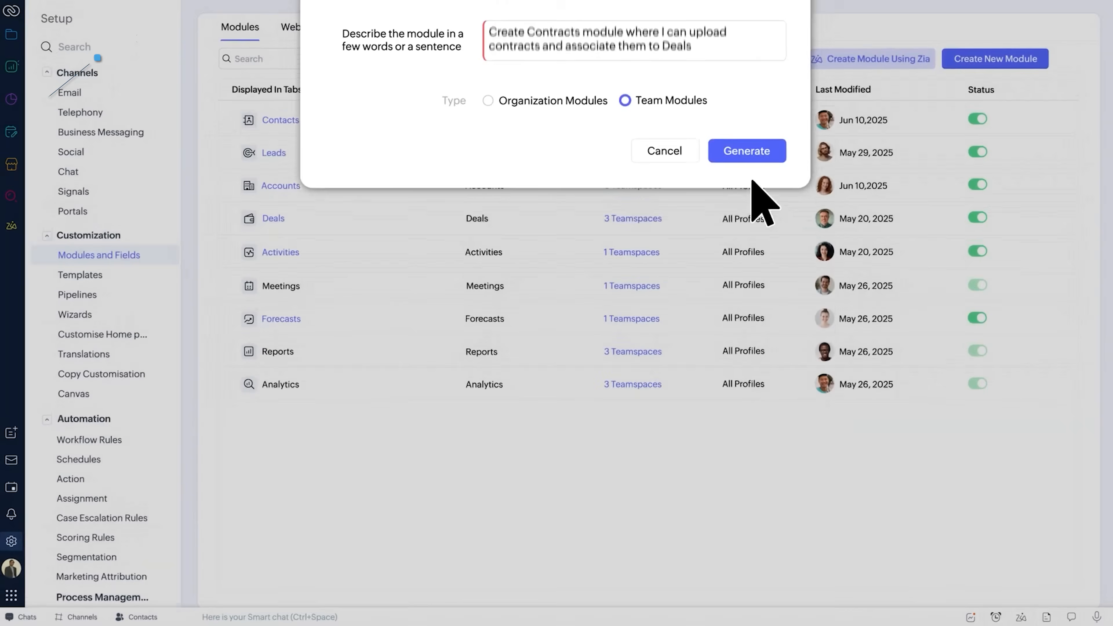
{"action": "left_click", "coordinate": [754, 183]}
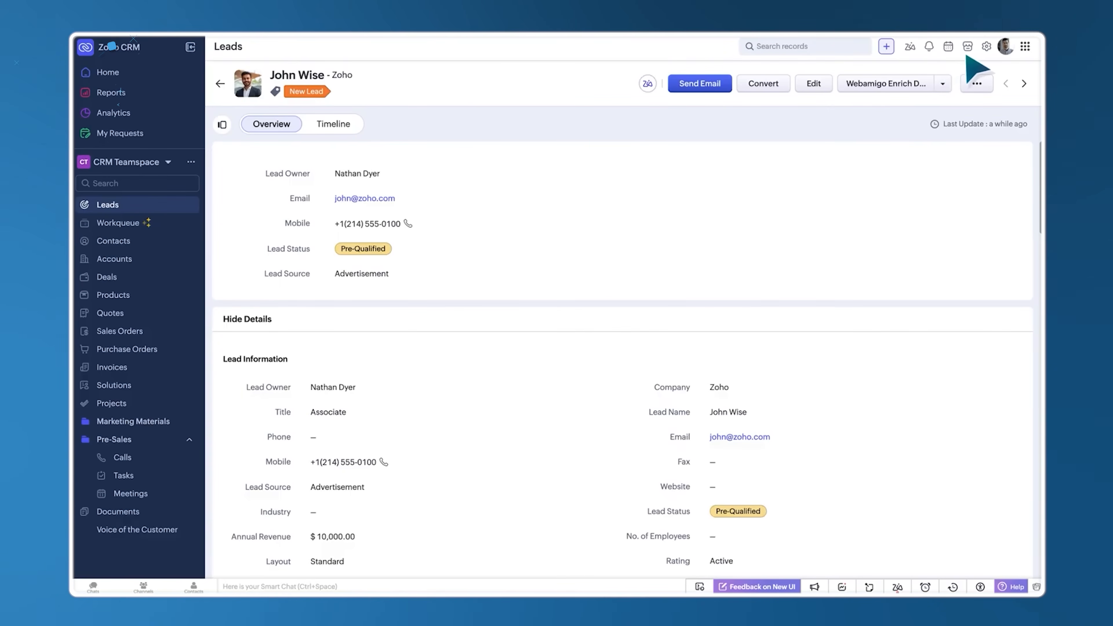
- Install the WebAmigo — Lead Enrichment extension via People Data Enrichment, agreeing to its terms and data access, and run its enrichment on the lead
{"action": "left_click", "coordinate": [986, 46]}
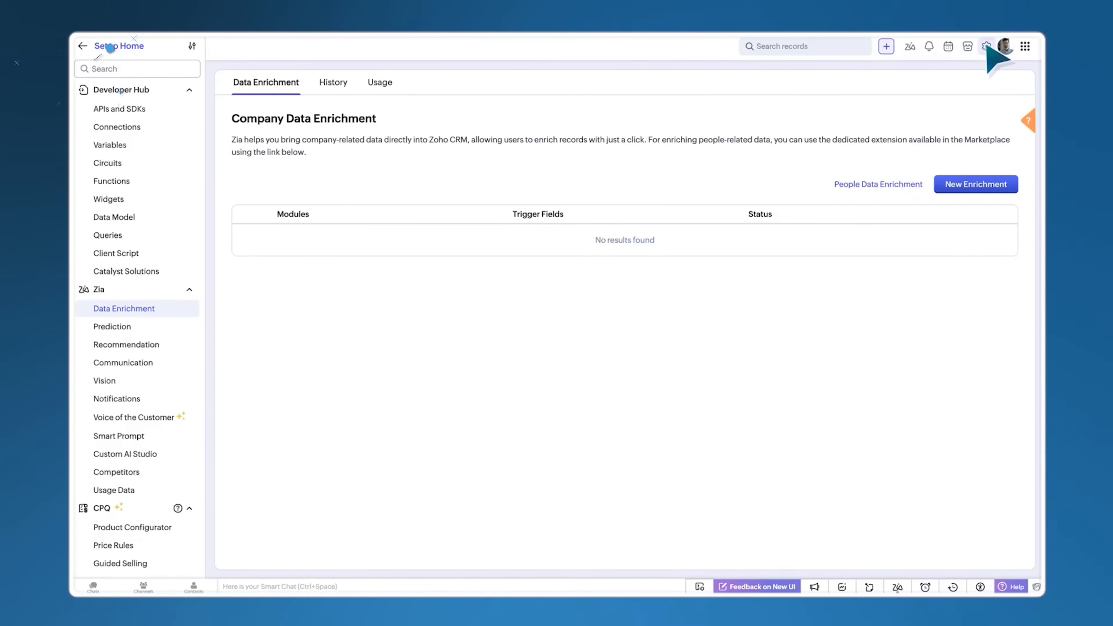
{"action": "left_click", "coordinate": [883, 185]}
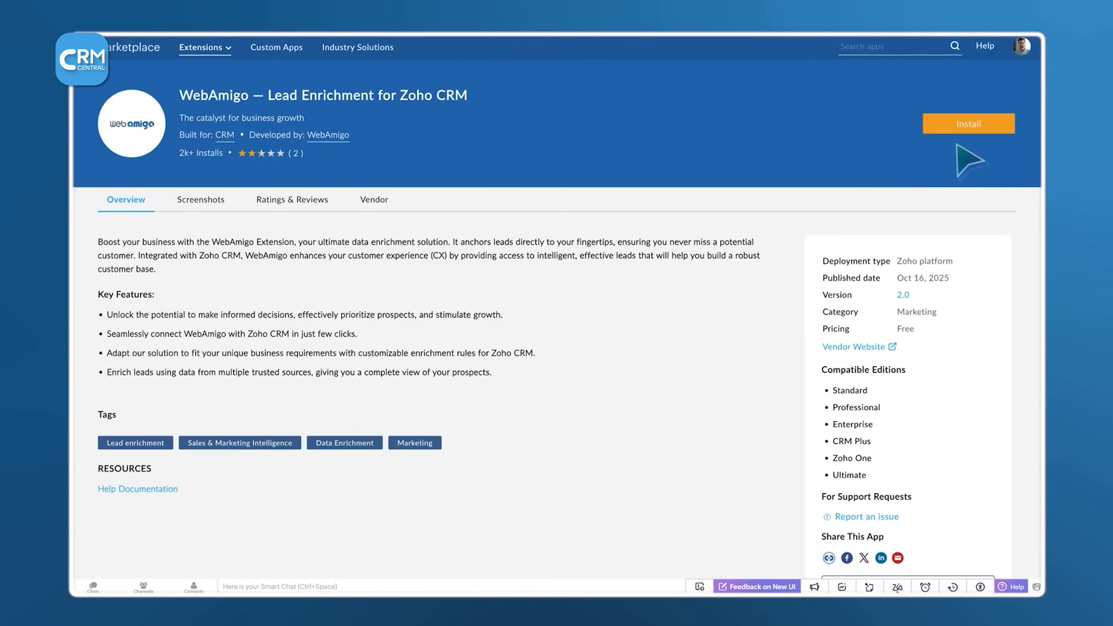
{"action": "left_click", "coordinate": [985, 131]}
{"action": "left_click", "coordinate": [424, 371]}
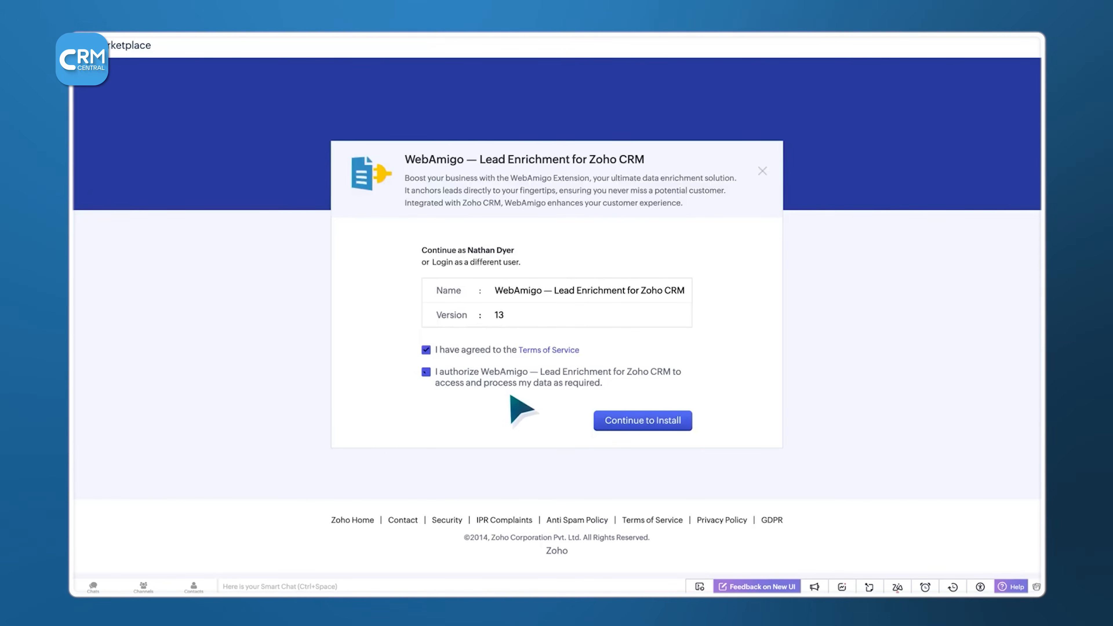
{"action": "left_click", "coordinate": [646, 423]}
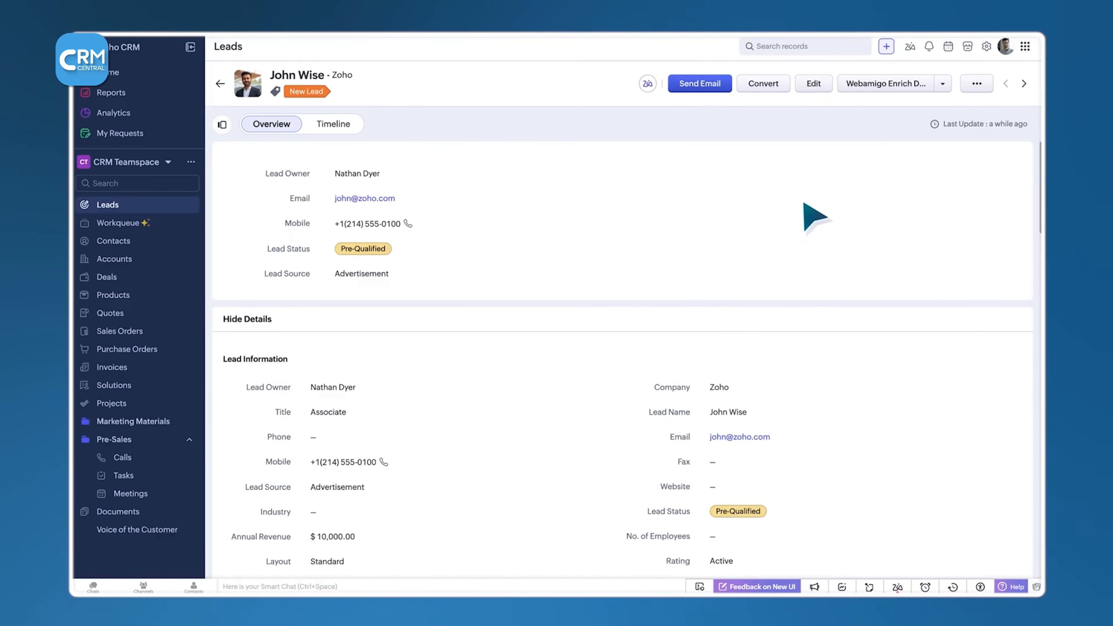
{"action": "left_click", "coordinate": [888, 84]}
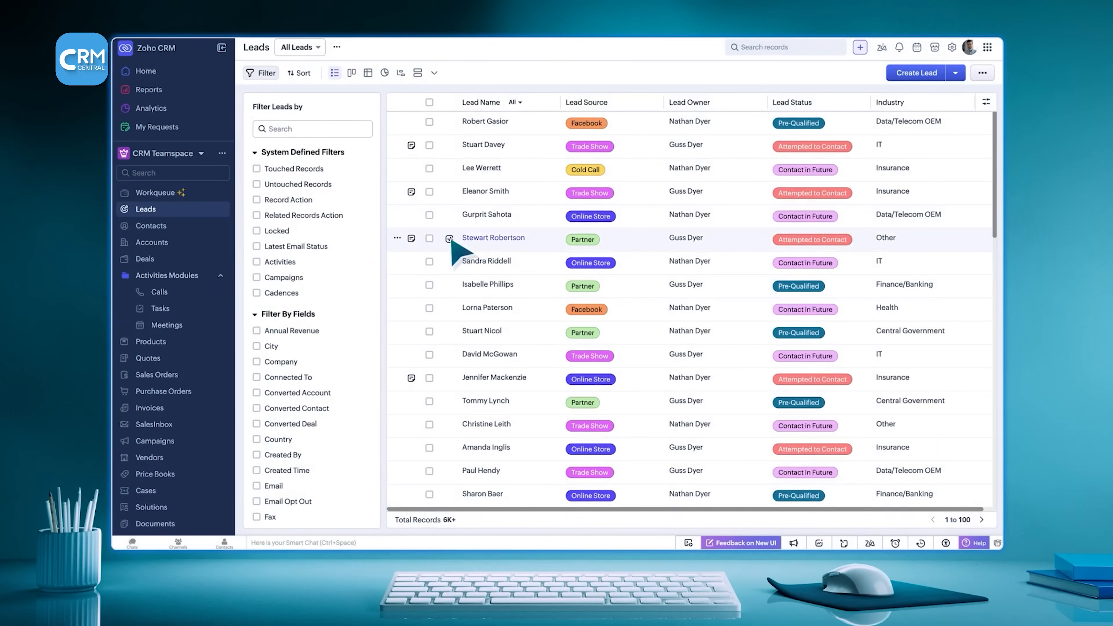
- Start a new note on the Partner lead in the Other industry, check the note sort options and open the Record Assistant
{"action": "left_click", "coordinate": [411, 238]}
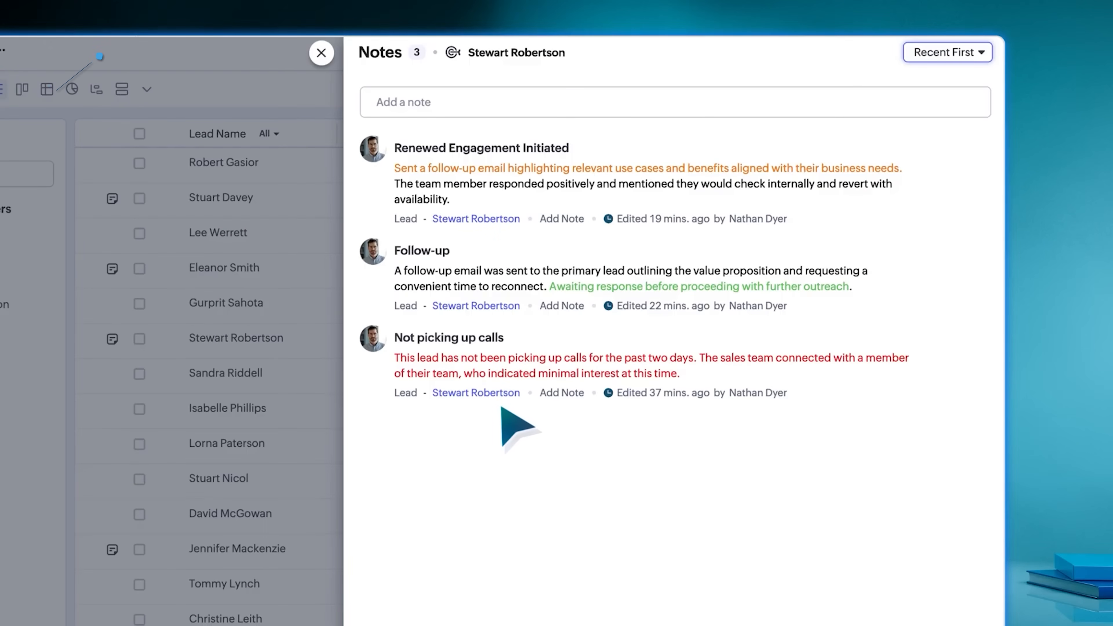
{"action": "left_click", "coordinate": [667, 104]}
{"action": "mouse_move", "coordinate": [966, 276]}
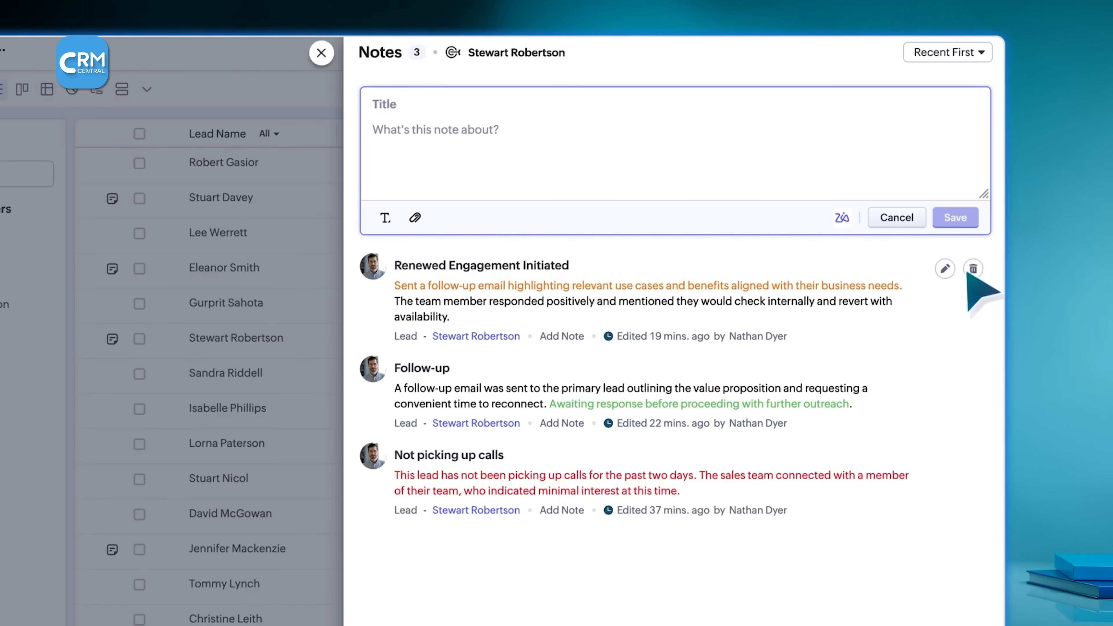
{"action": "left_click", "coordinate": [962, 60]}
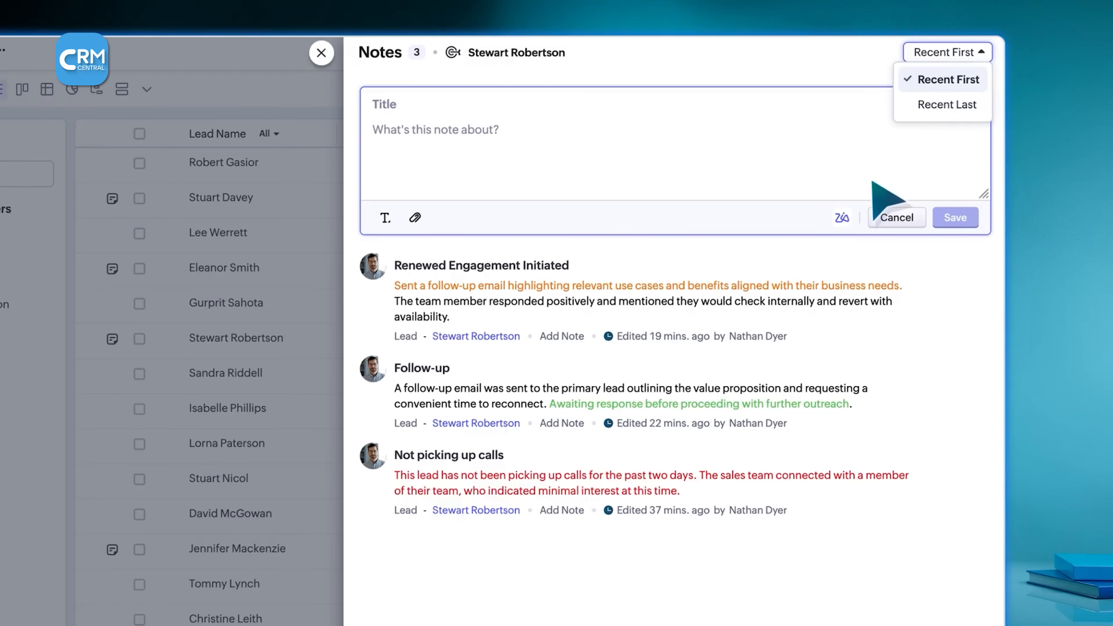
{"action": "left_click", "coordinate": [848, 214]}
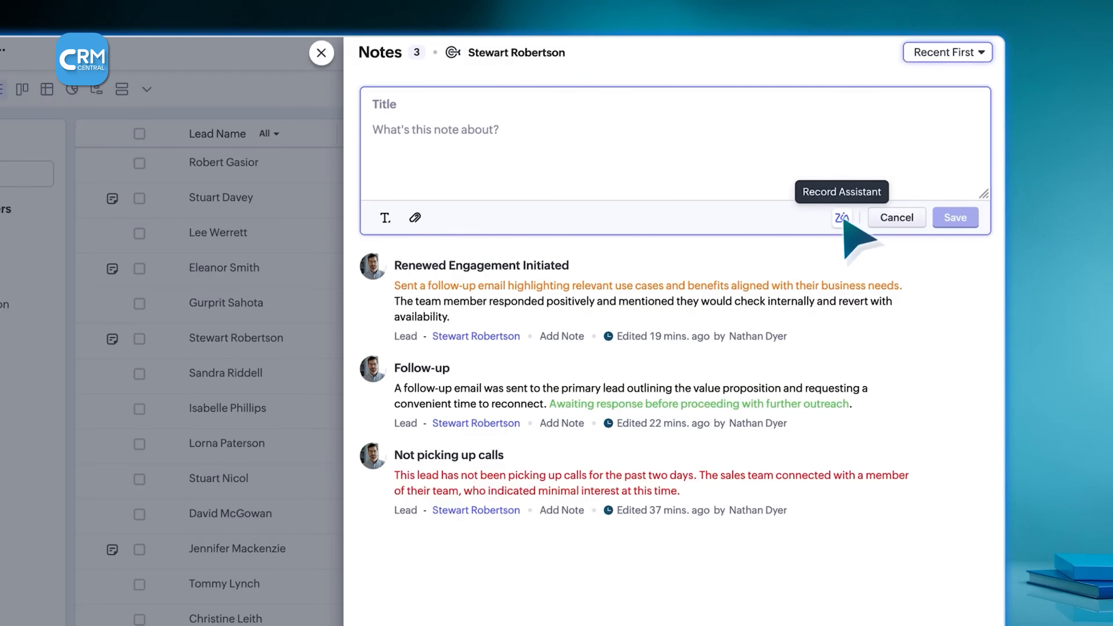
{"action": "left_click", "coordinate": [843, 218]}
{"action": "left_click", "coordinate": [846, 277]}
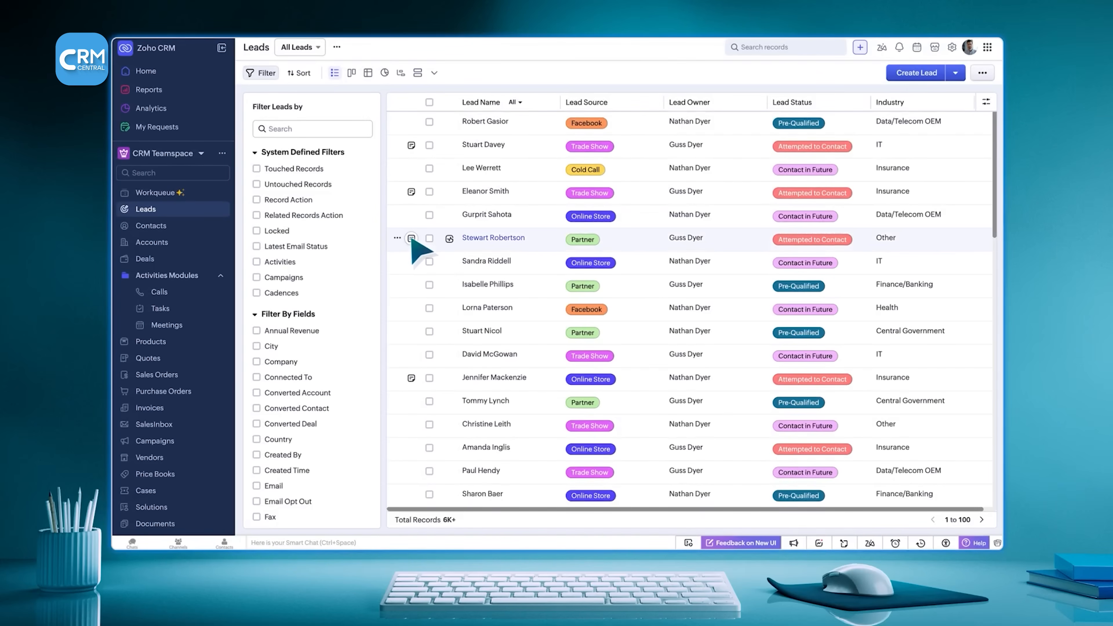
- Open the column management settings of the Leads list
{"action": "mouse_move", "coordinate": [411, 239]}
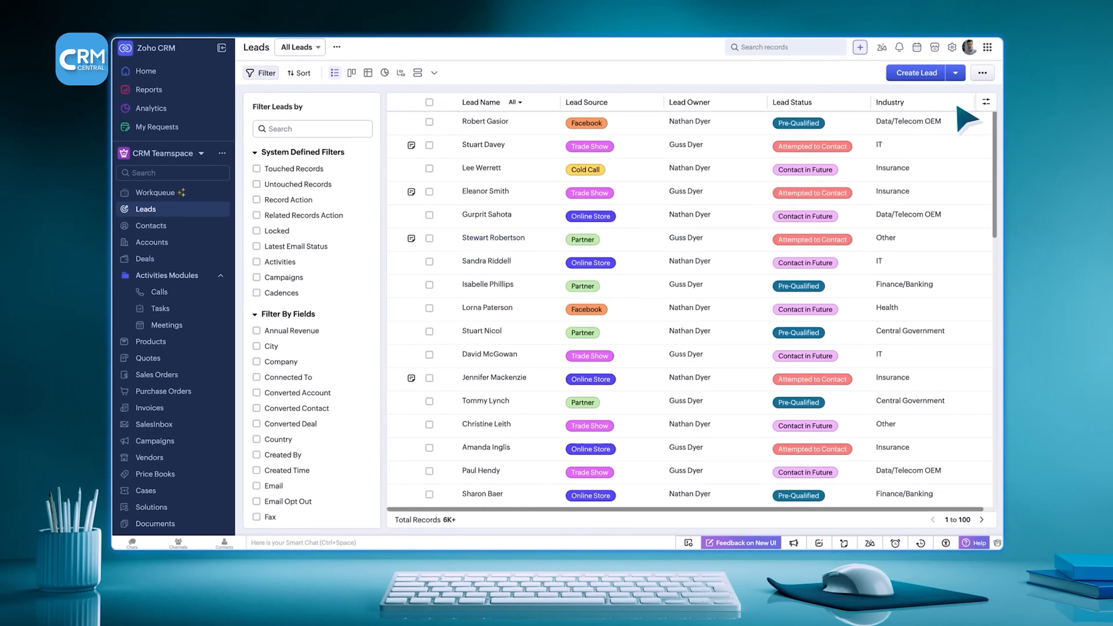
{"action": "left_click", "coordinate": [985, 104]}
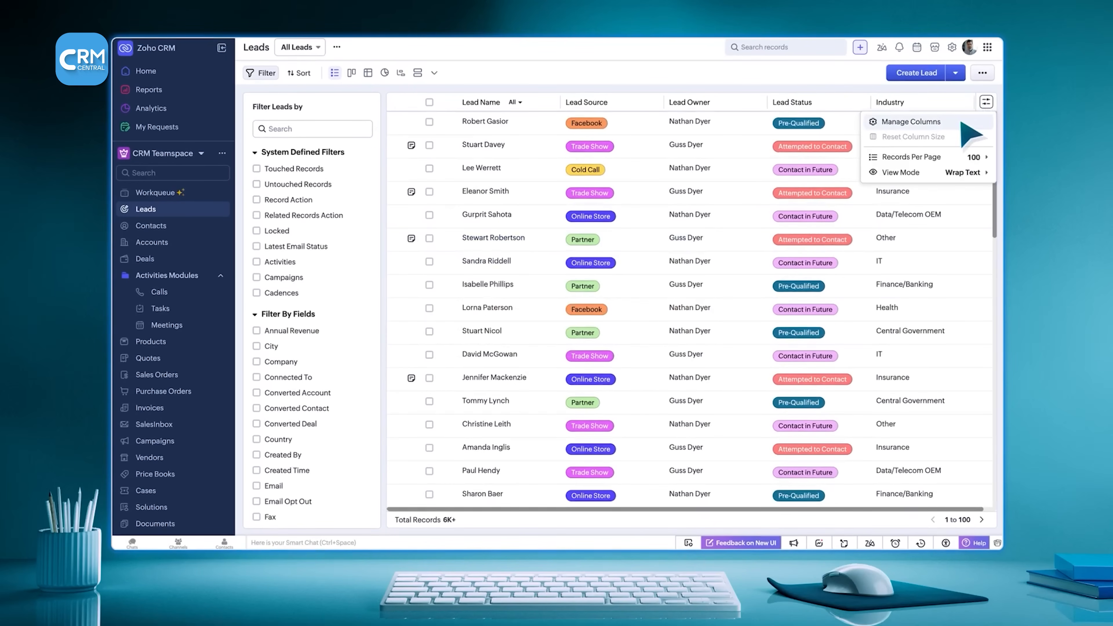
{"action": "left_click", "coordinate": [961, 123]}
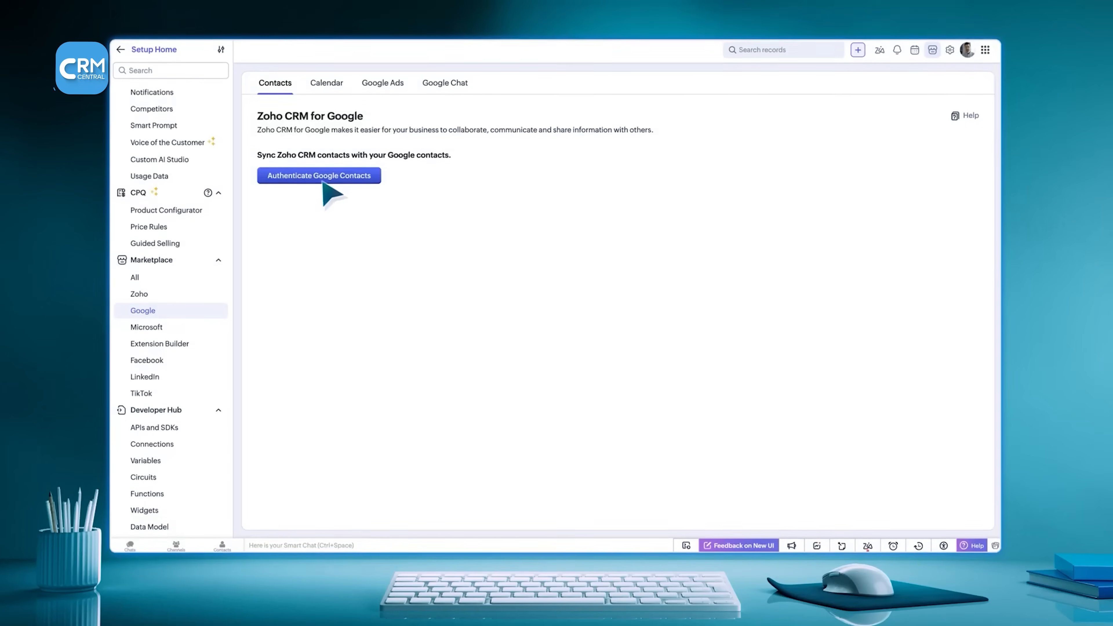
- Configure Google Contacts sync for the Leads module, mapping Relations (Spouse) to the Relation field
{"action": "left_click", "coordinate": [323, 174]}
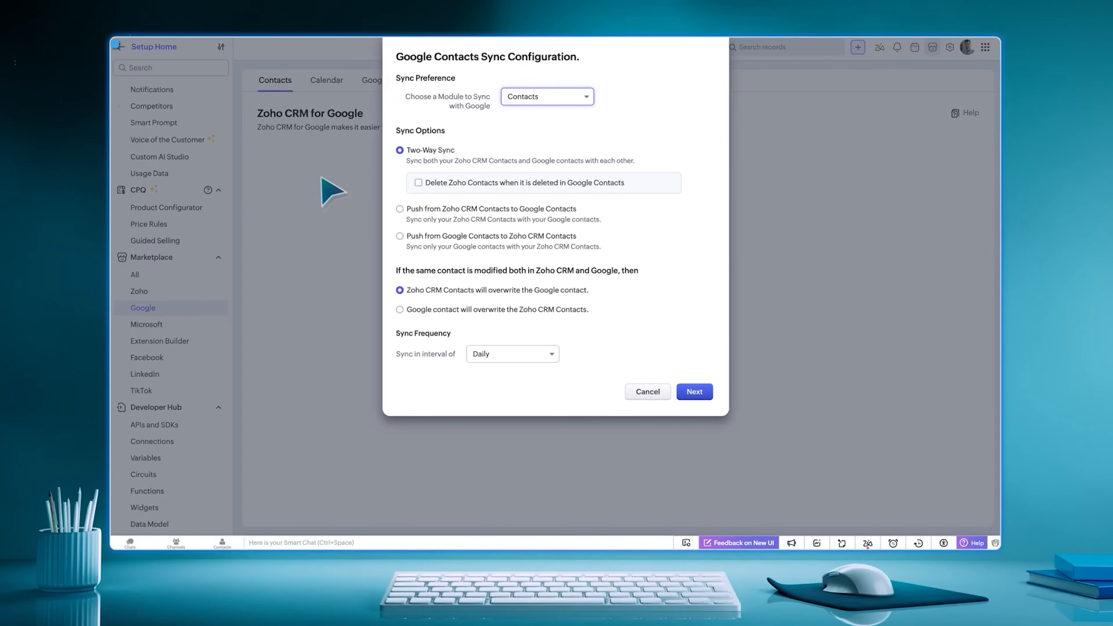
{"action": "left_click", "coordinate": [587, 97]}
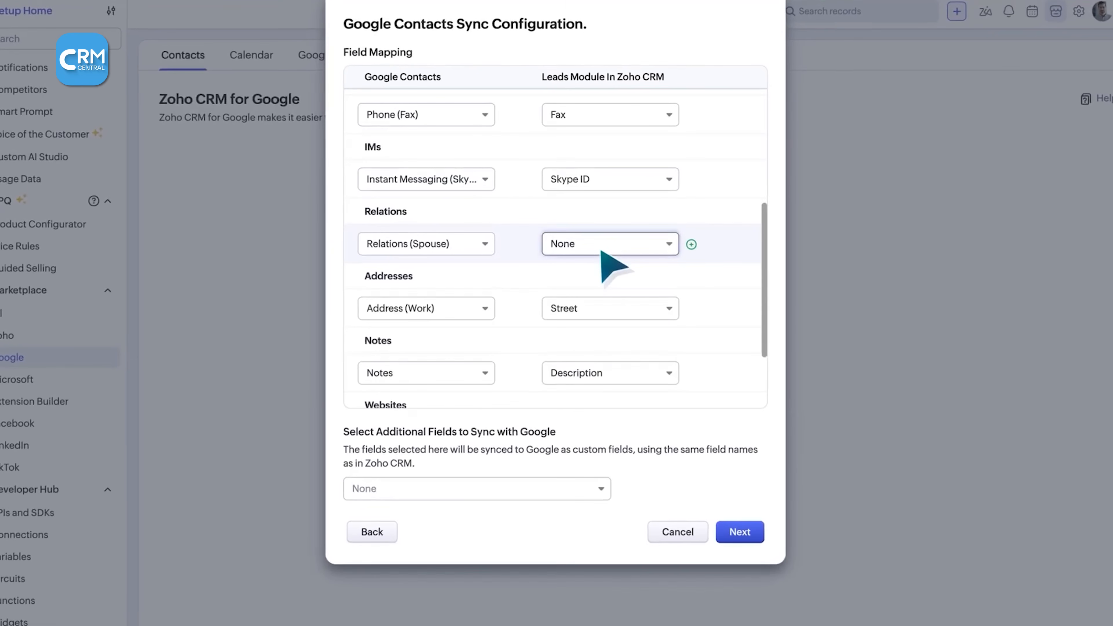
{"action": "left_click", "coordinate": [586, 226]}
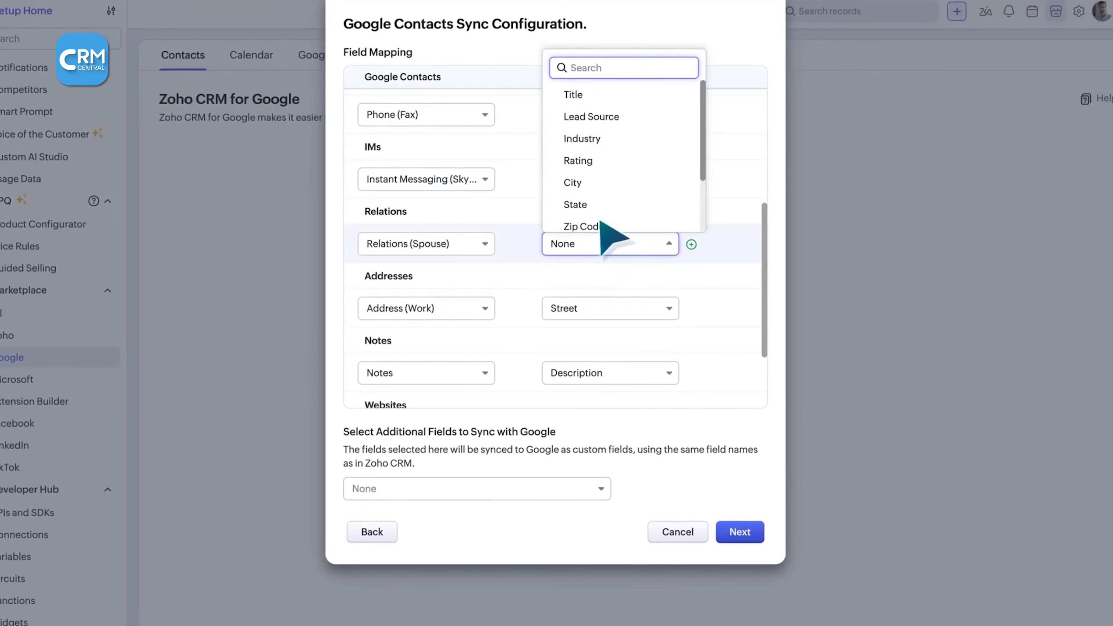
{"action": "scroll", "coordinate": [605, 221], "scroll_direction": "down", "scroll_amount": 2}
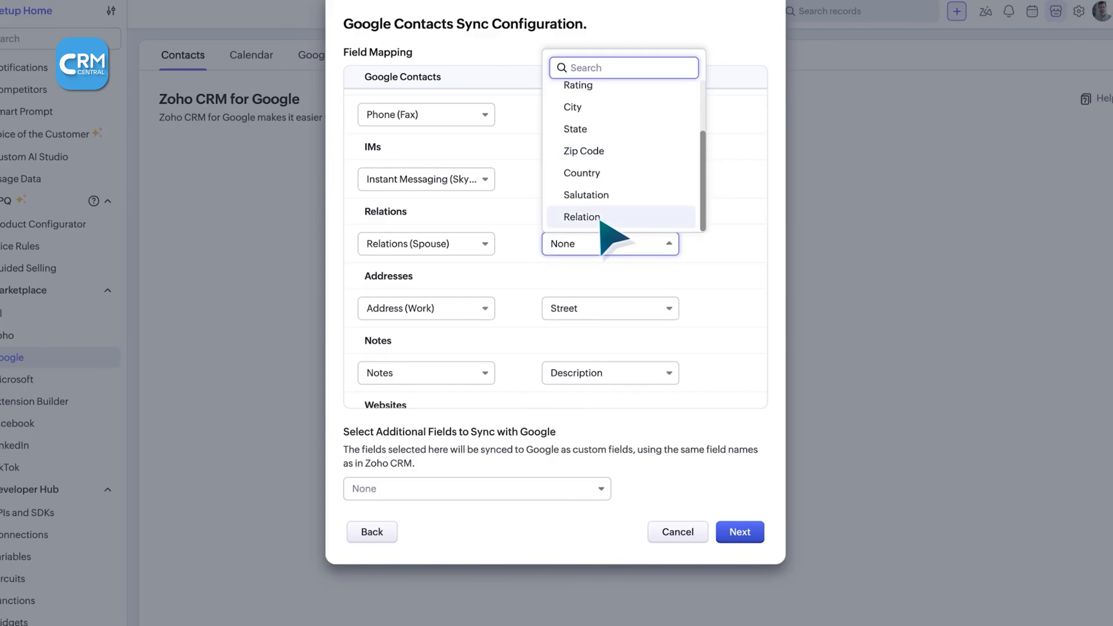
{"action": "left_click", "coordinate": [603, 219]}
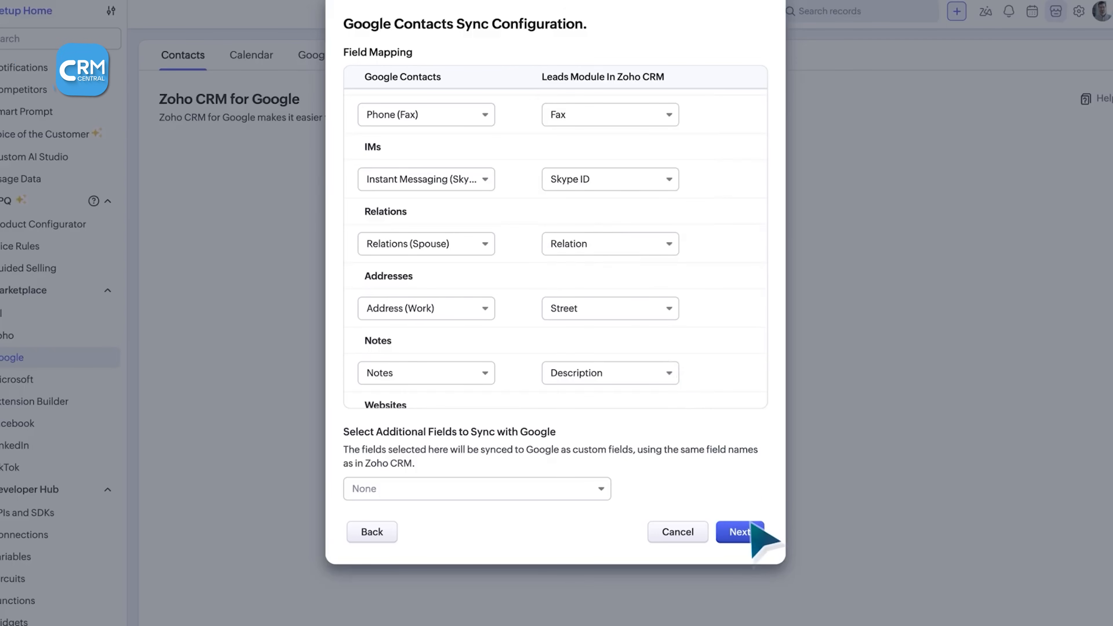
{"action": "left_click", "coordinate": [745, 533]}
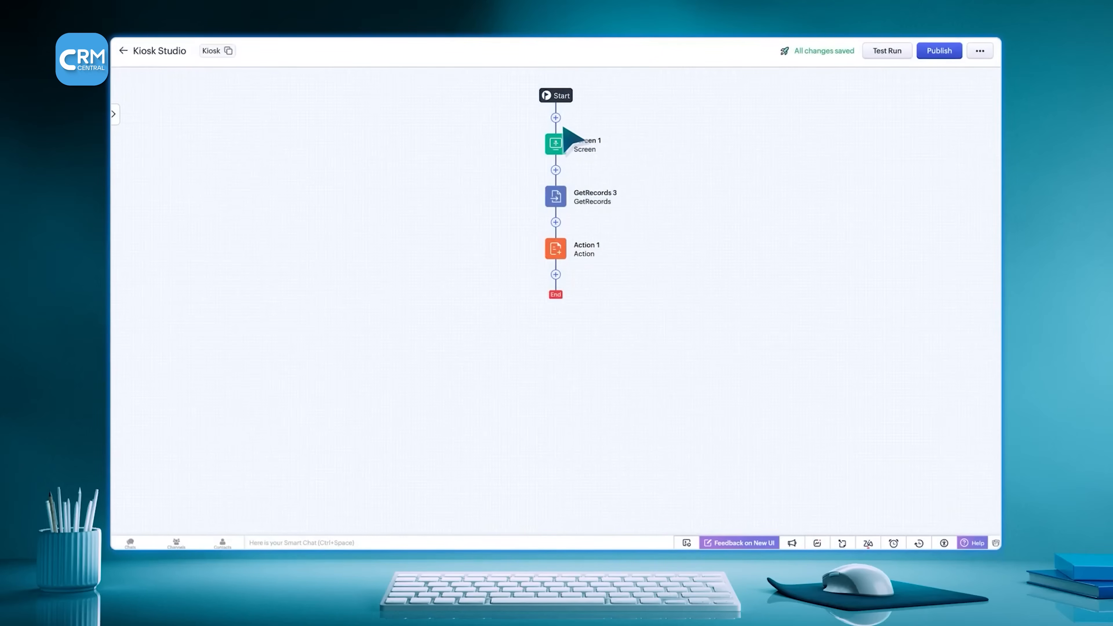
- Add a Create Record action via user input after Start for the Leads module, and open its Quick Create field settings
{"action": "left_click", "coordinate": [556, 117]}
{"action": "mouse_move", "coordinate": [569, 177]}
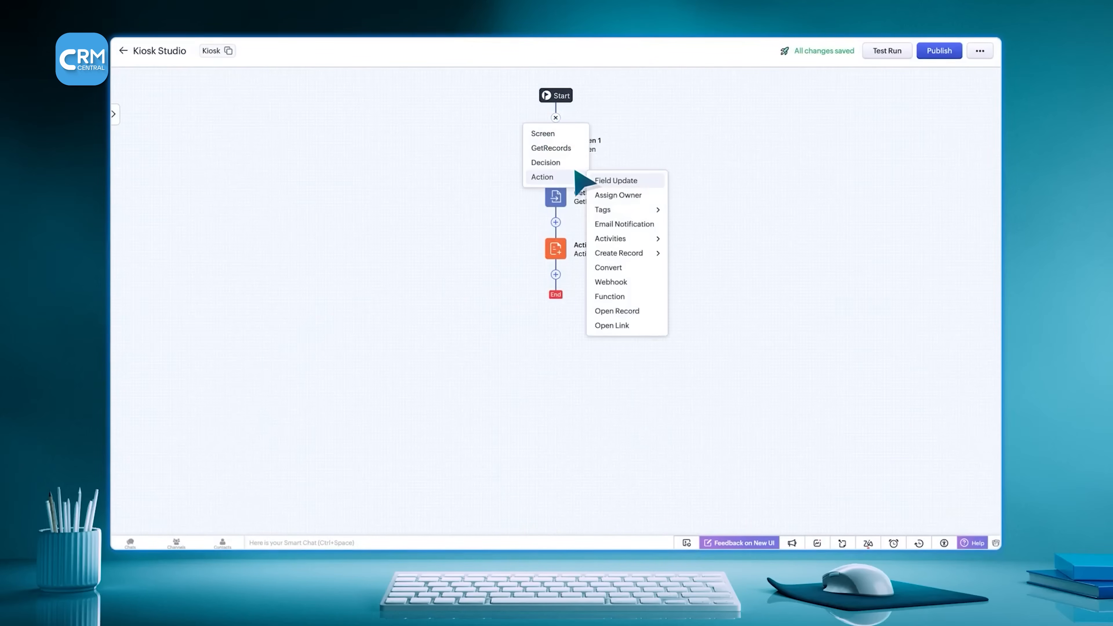
{"action": "mouse_move", "coordinate": [613, 253]}
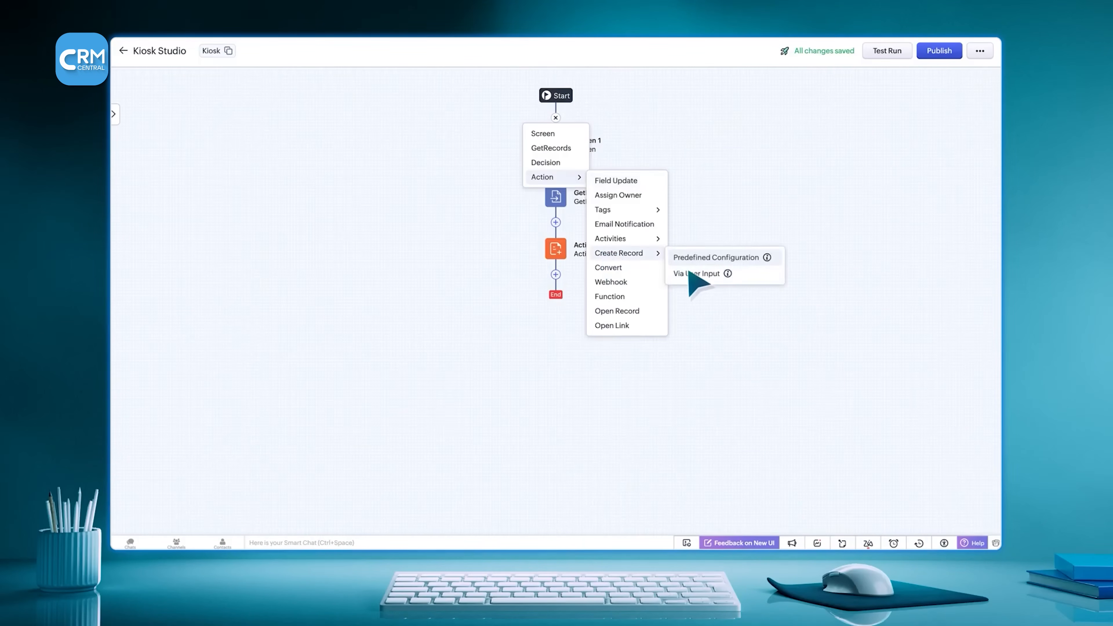
{"action": "left_click", "coordinate": [723, 273]}
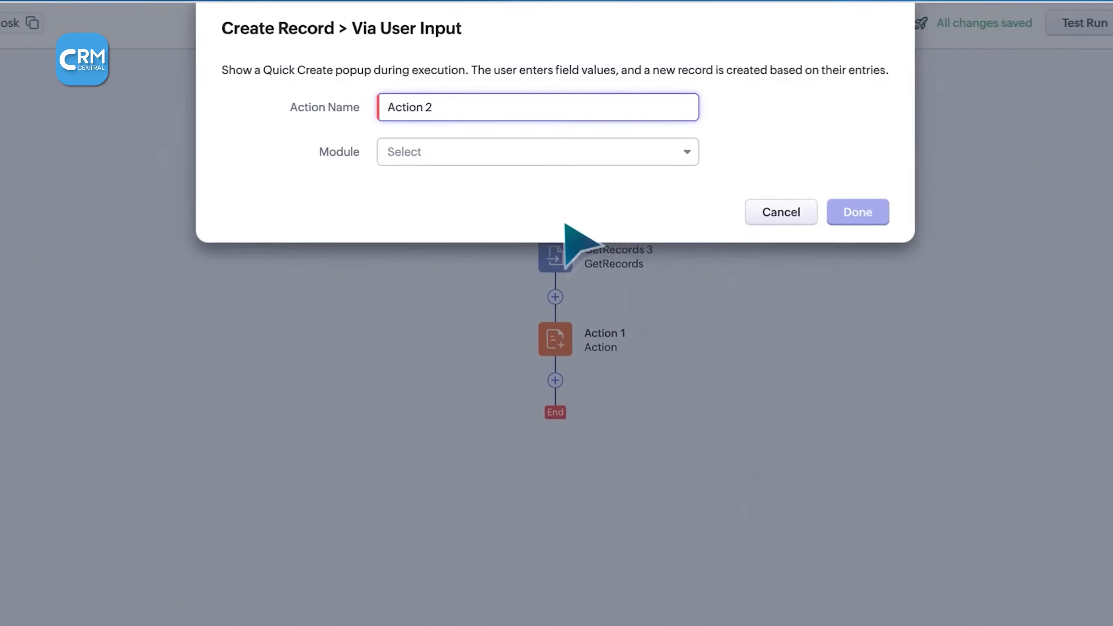
{"action": "left_click", "coordinate": [461, 159]}
{"action": "left_click", "coordinate": [461, 248]}
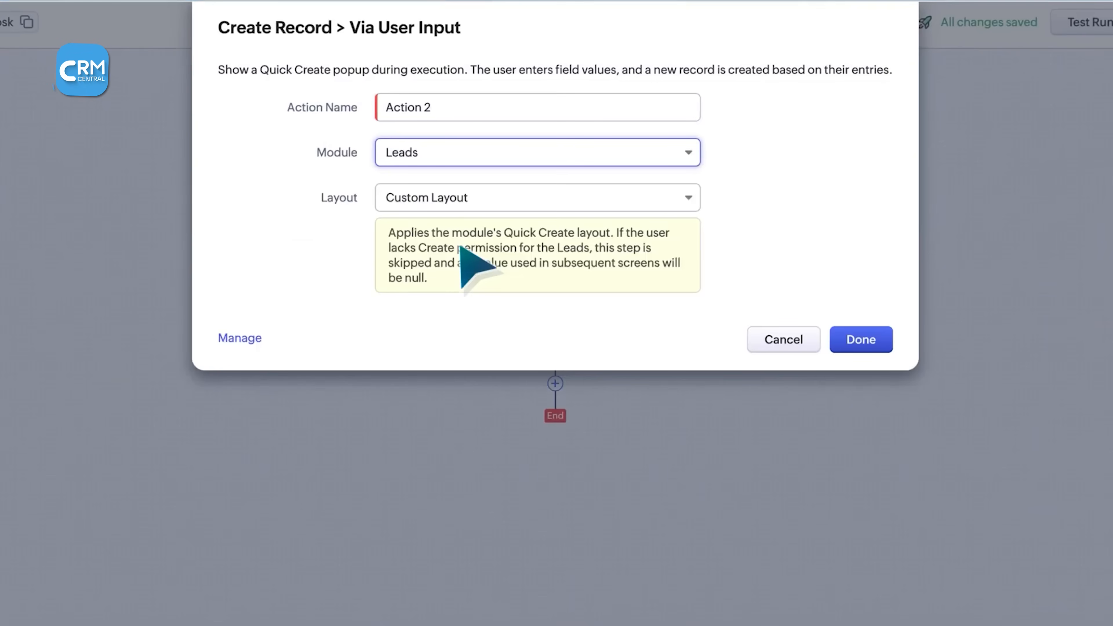
{"action": "left_click", "coordinate": [253, 337]}
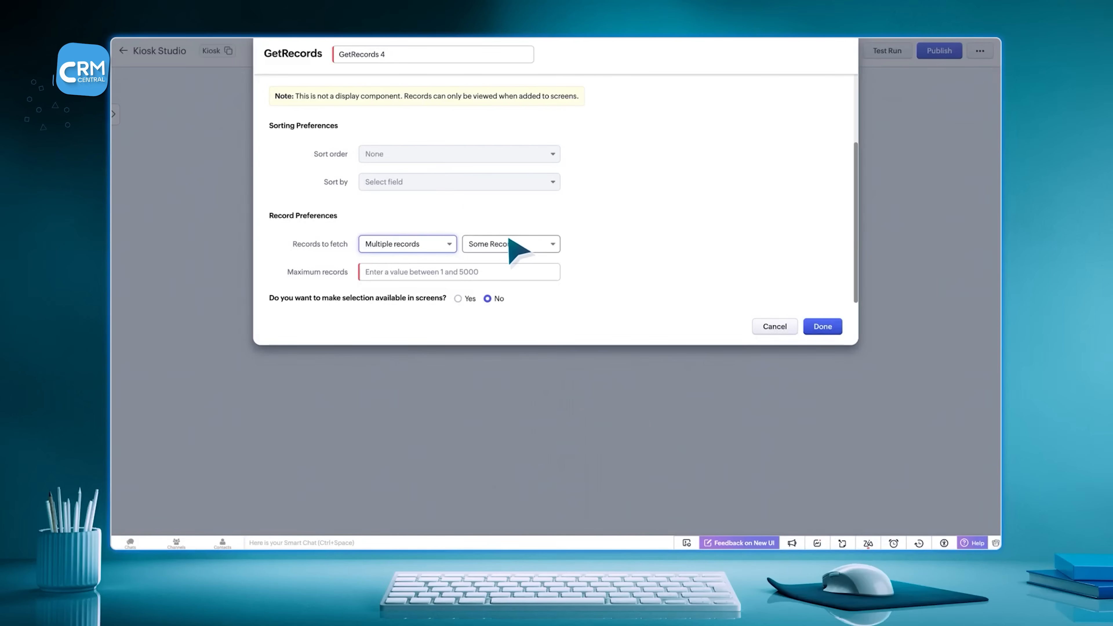
- Set GetRecords 4 to fetch all records and make record selection available in screens
{"action": "left_click", "coordinate": [510, 243]}
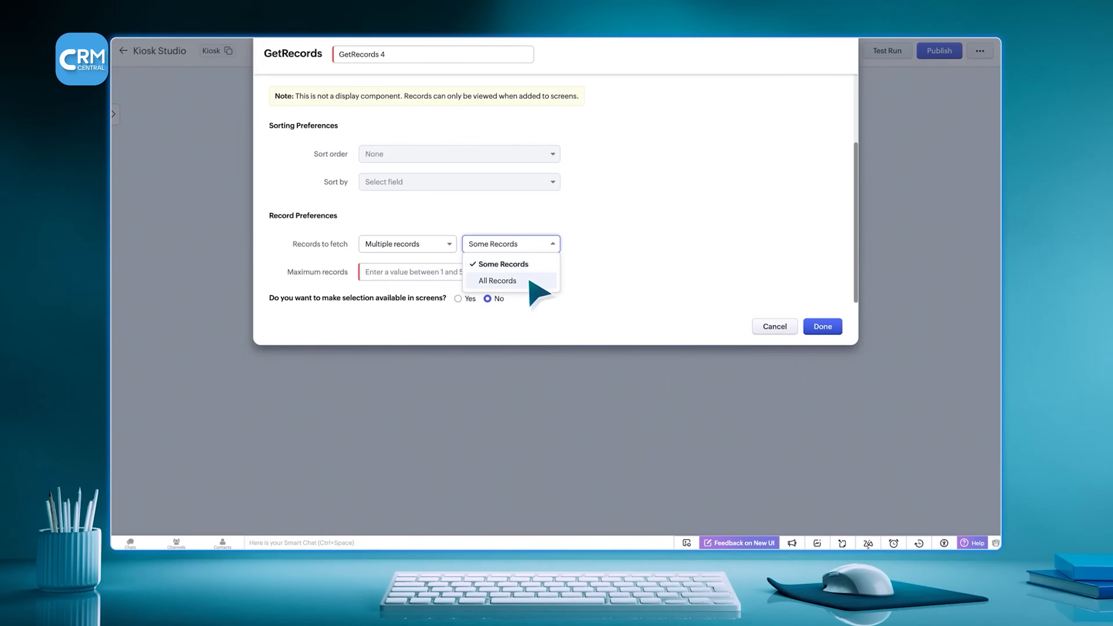
{"action": "left_click", "coordinate": [504, 281]}
{"action": "left_click", "coordinate": [457, 298]}
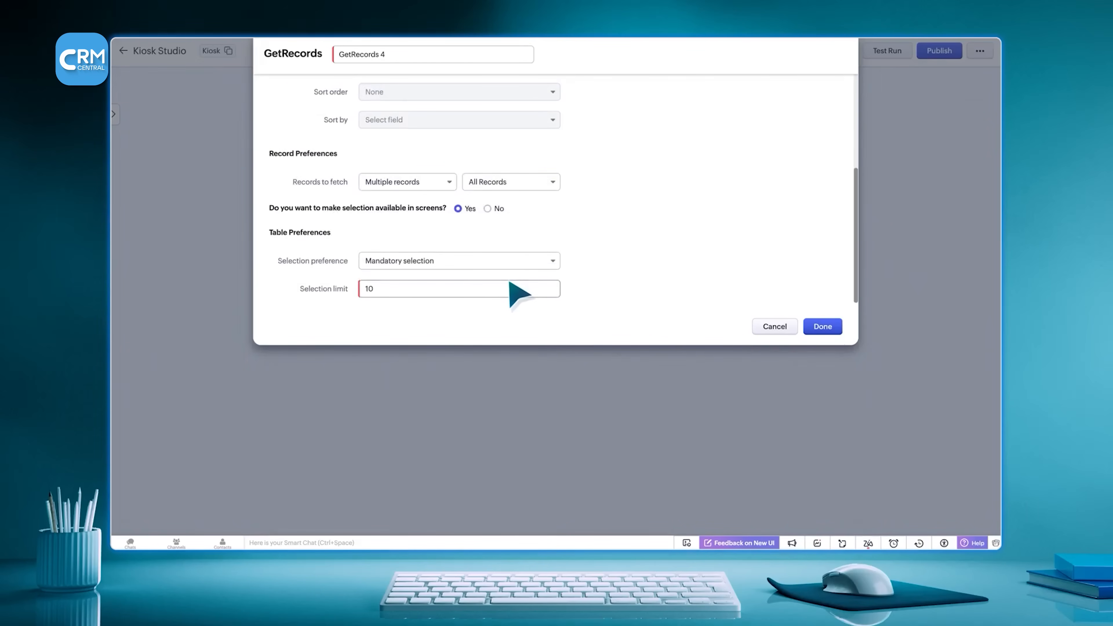
{"action": "left_click", "coordinate": [388, 290]}
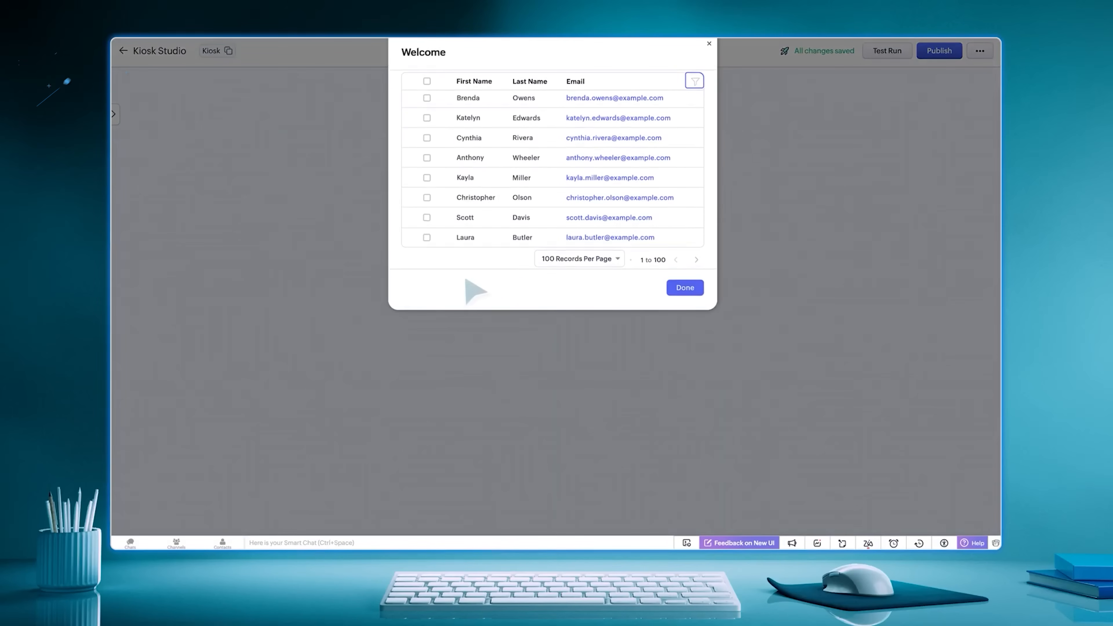
- Examine the records-per-page choices and the filter of the Welcome screen's record table
{"action": "left_click", "coordinate": [617, 259]}
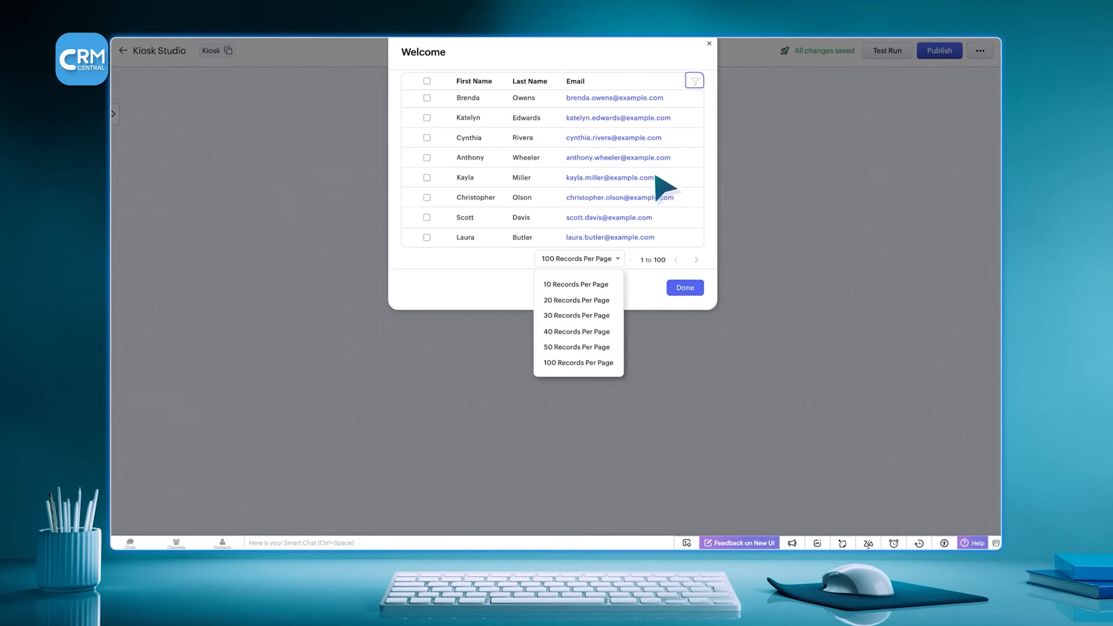
{"action": "left_click", "coordinate": [695, 81]}
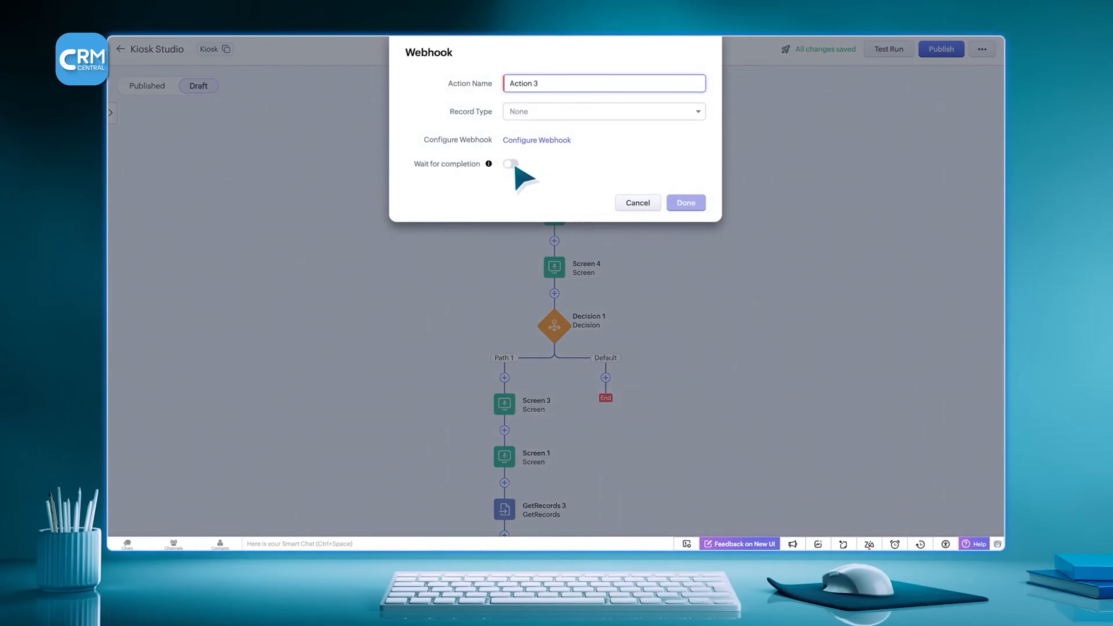
- Enable Wait for completion on the Webhook action and open its title and description for editing
{"action": "left_click", "coordinate": [511, 164]}
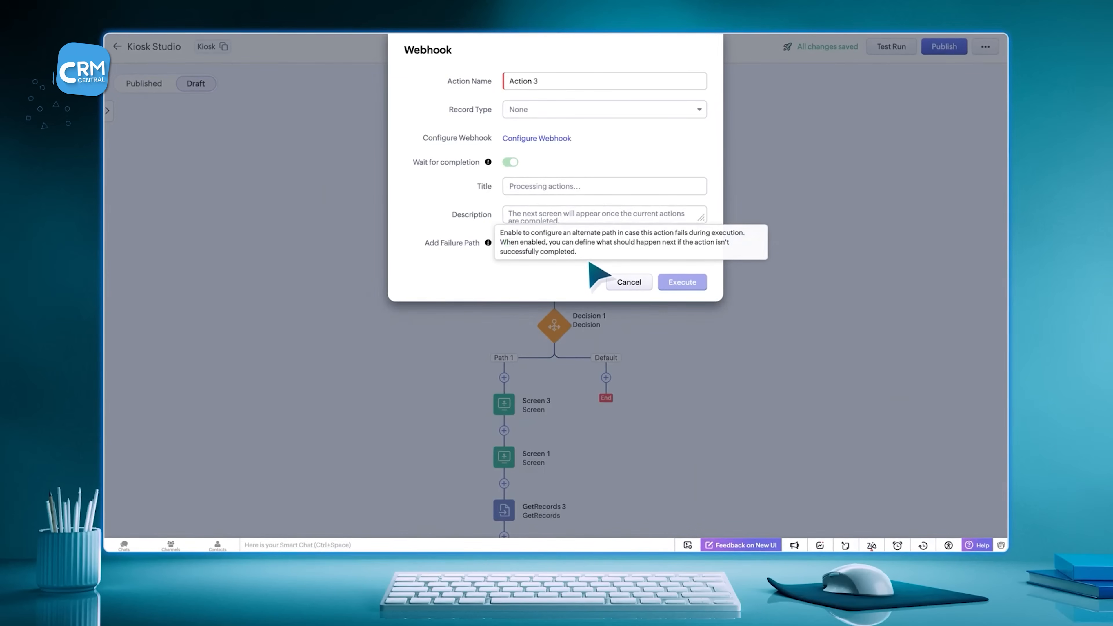
{"action": "left_click", "coordinate": [695, 189]}
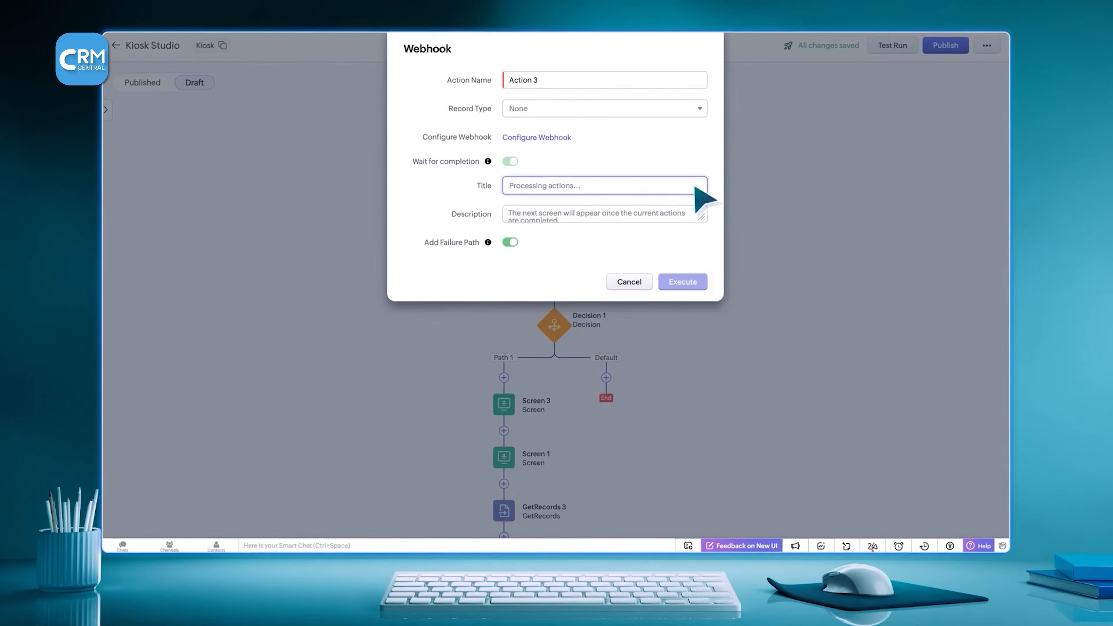
{"action": "left_click", "coordinate": [696, 221]}
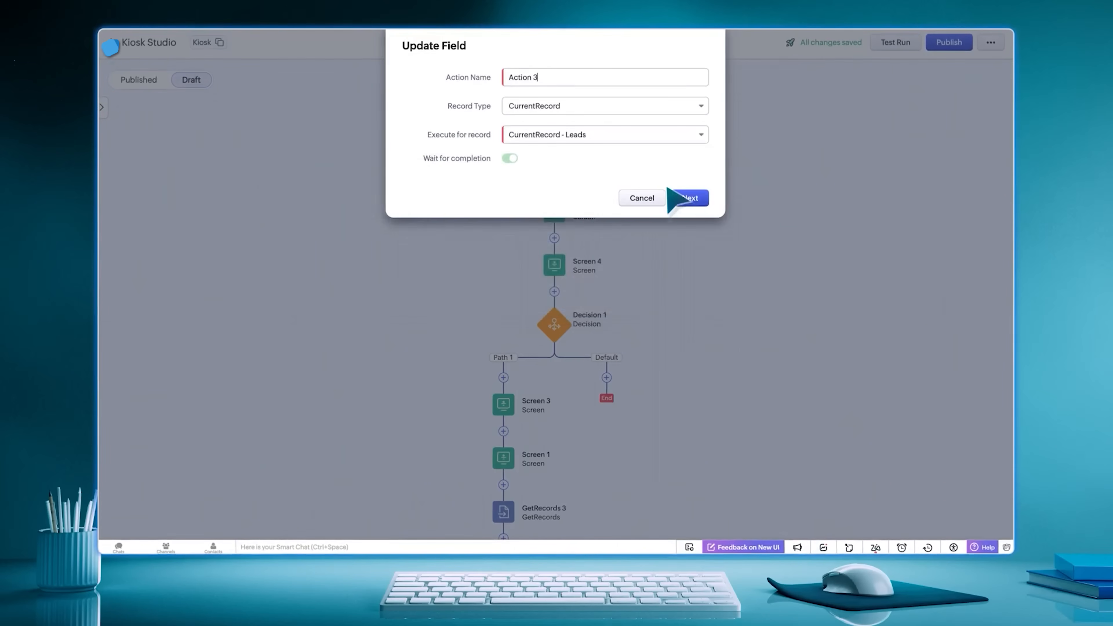
{"action": "left_click", "coordinate": [594, 110]}
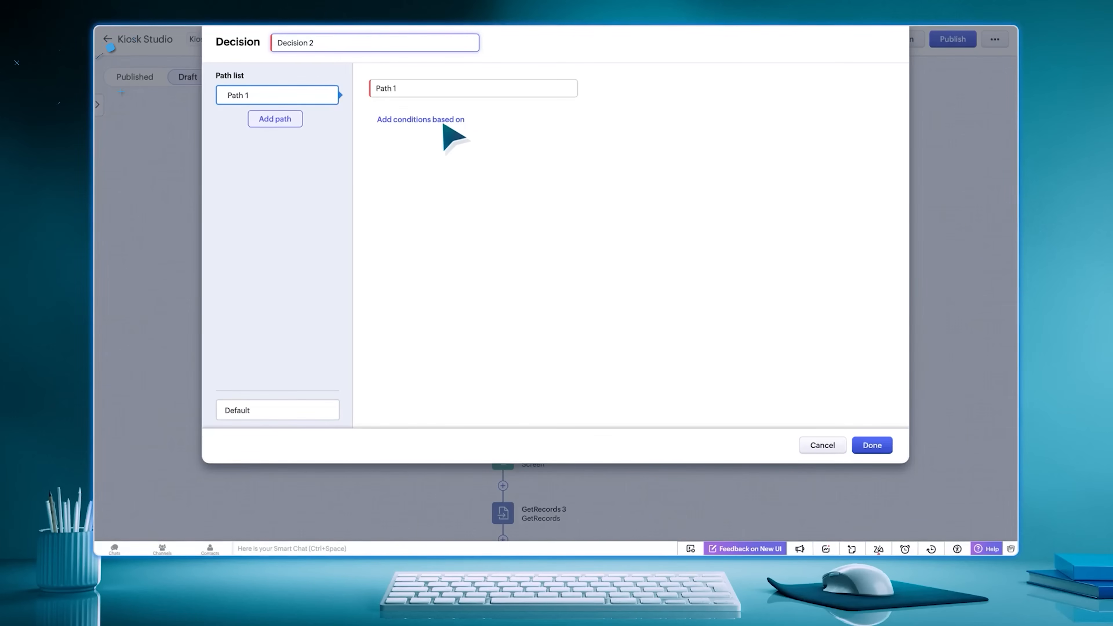
- Add a CreatedRecords condition and a Kiosk Fields condition to Path 1 of Decision 2, and open the second condition's field type choices
{"action": "left_click", "coordinate": [427, 122]}
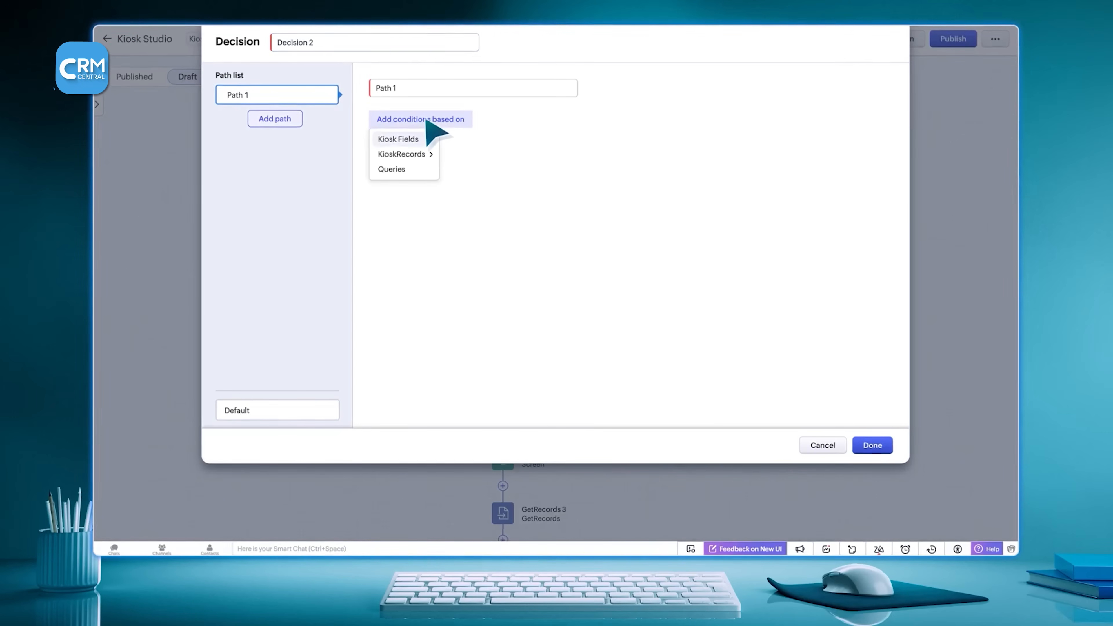
{"action": "mouse_move", "coordinate": [427, 156]}
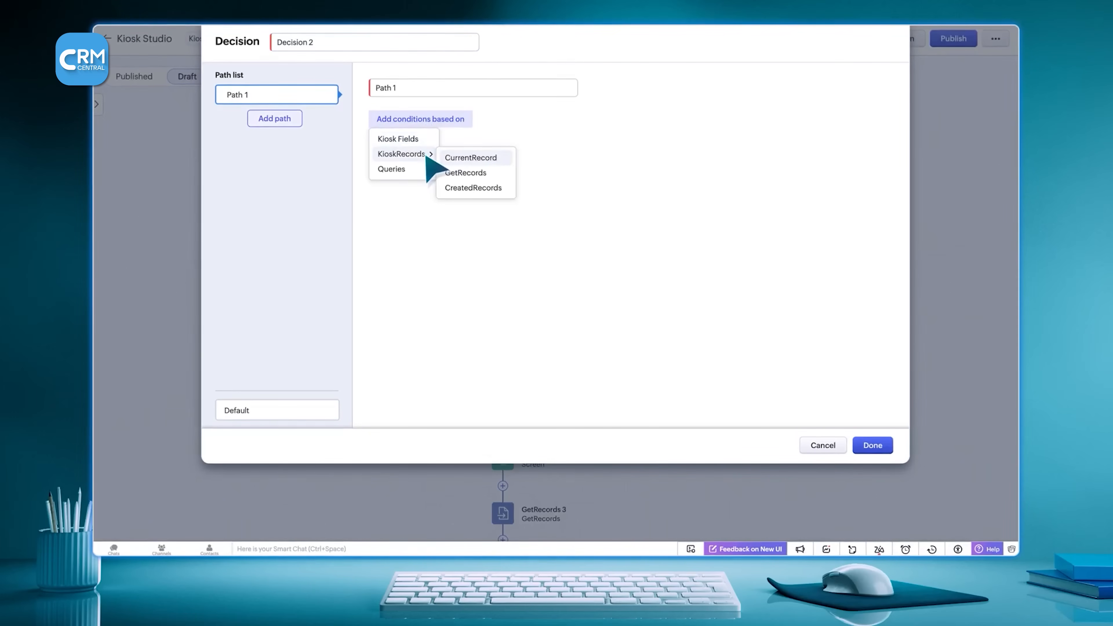
{"action": "left_click", "coordinate": [449, 188]}
{"action": "left_click", "coordinate": [449, 195]}
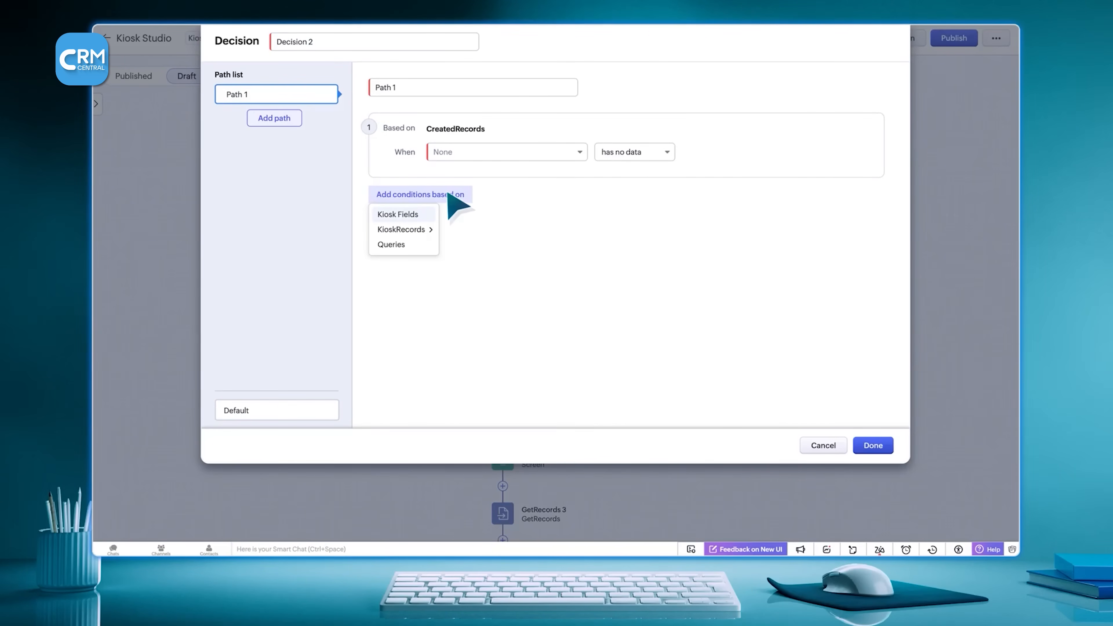
{"action": "left_click", "coordinate": [455, 212]}
{"action": "left_click", "coordinate": [473, 242]}
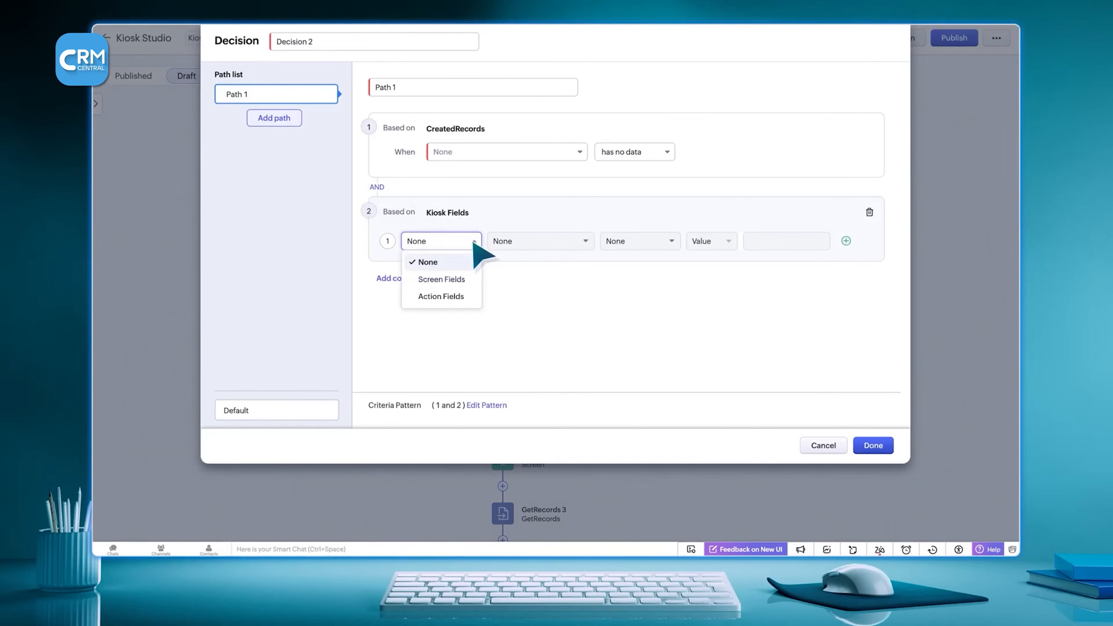